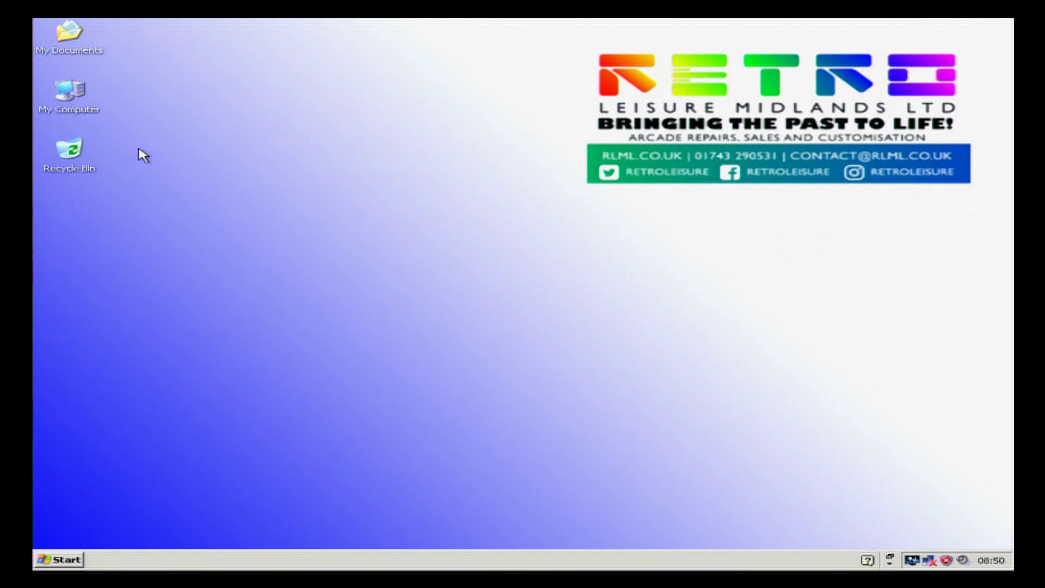
- Copy the mame folder from drive D to the root of drive C
double_click(71, 111)
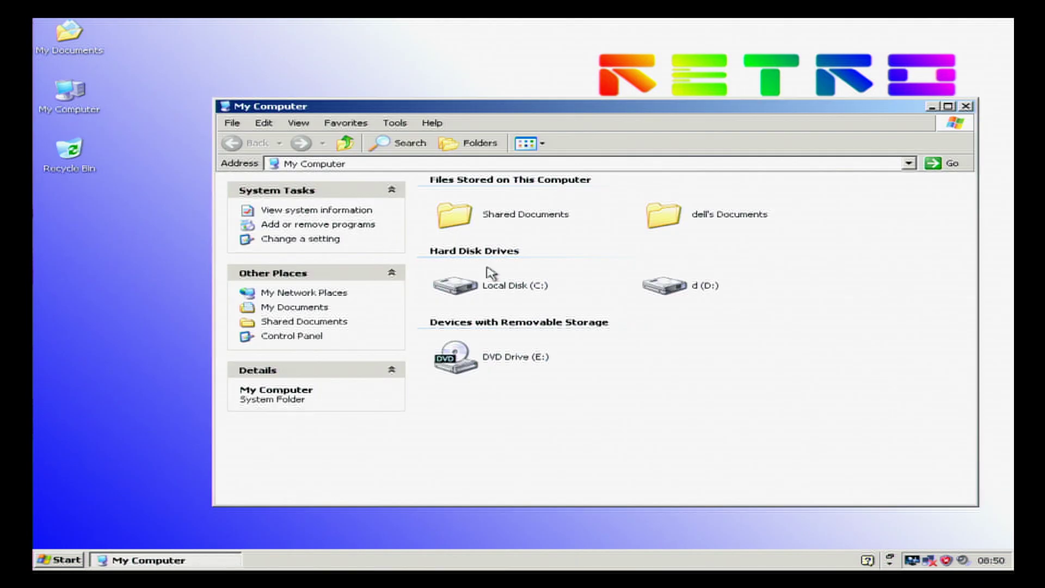
double_click(682, 289)
left_click(482, 196)
right_click(480, 198)
left_click(539, 291)
left_click(345, 142)
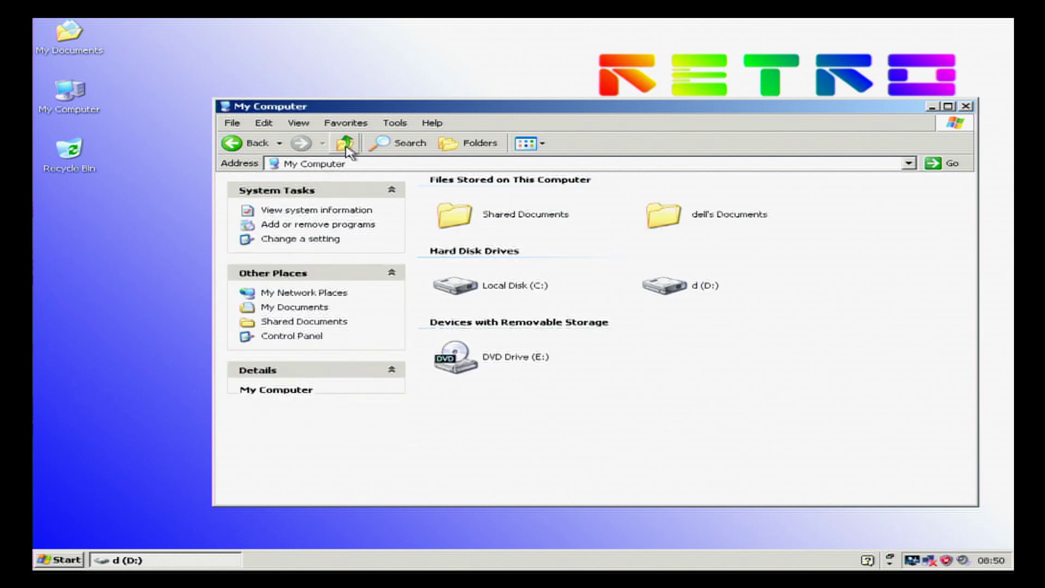
double_click(493, 294)
right_click(515, 308)
left_click(566, 365)
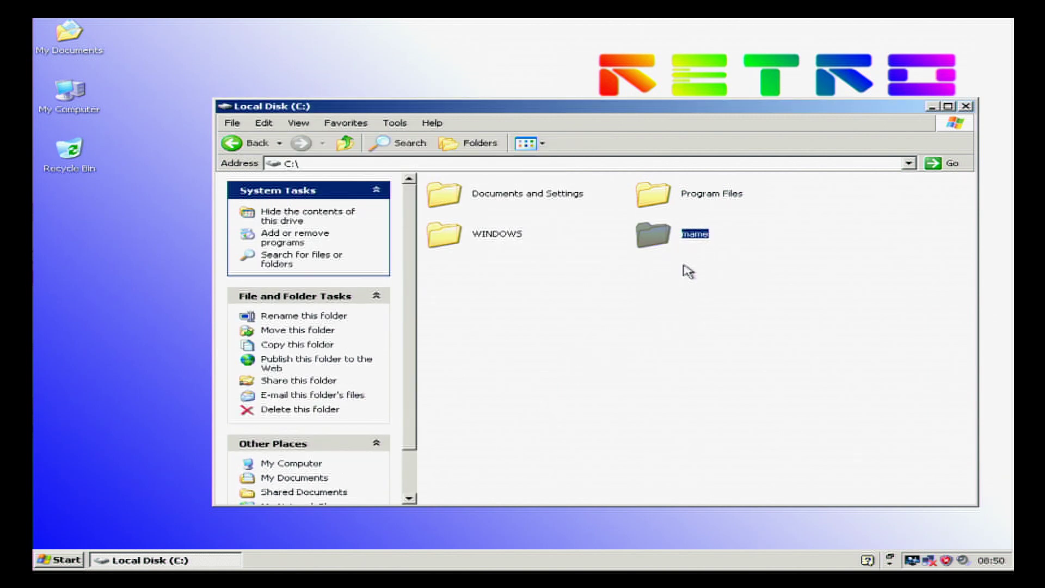
- Return to drive D and copy the mk zip archive to the clipboard
left_click(345, 143)
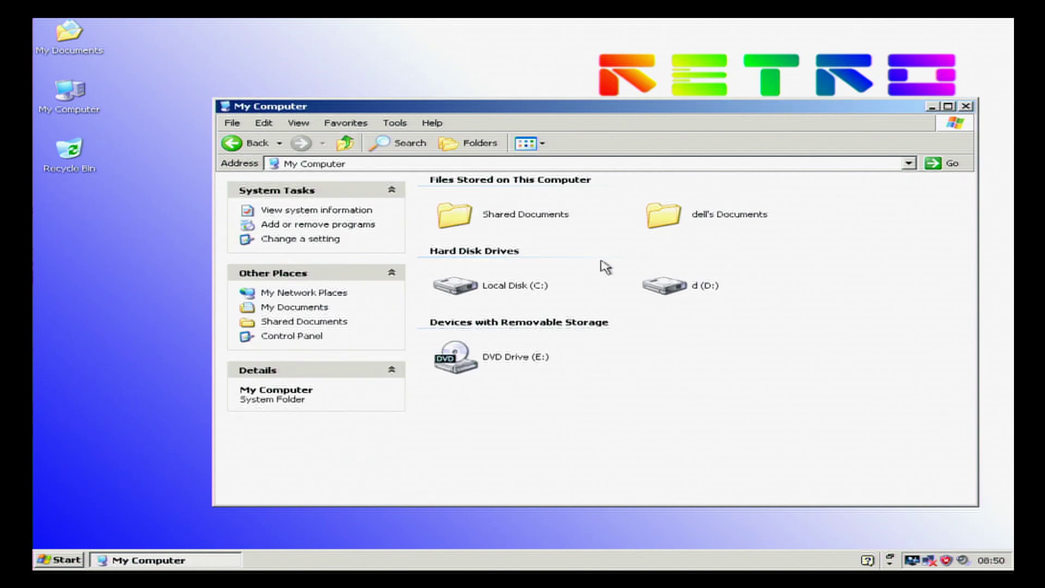
left_click(691, 293)
double_click(693, 297)
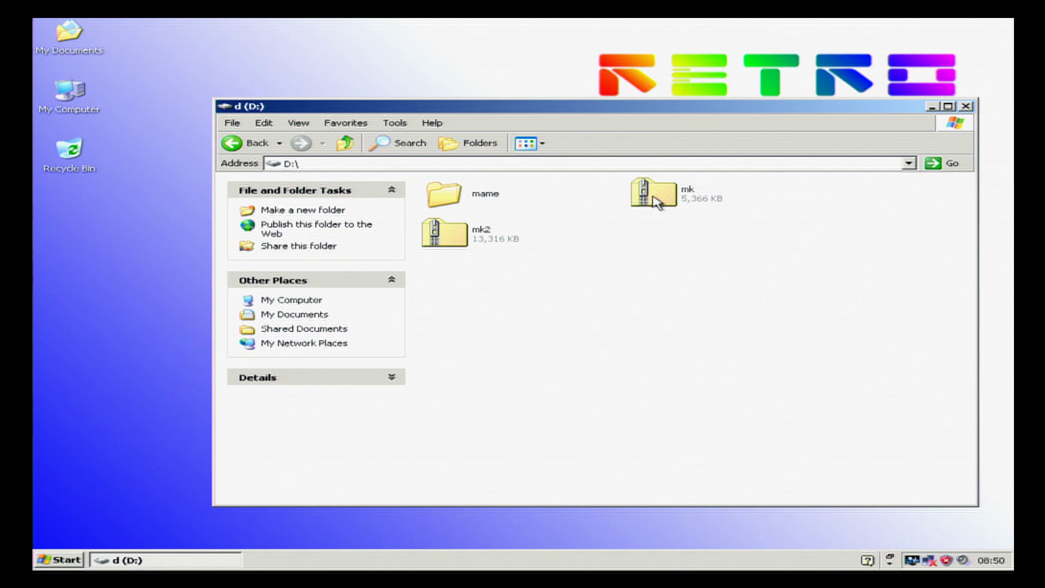
right_click(657, 202)
left_click(691, 307)
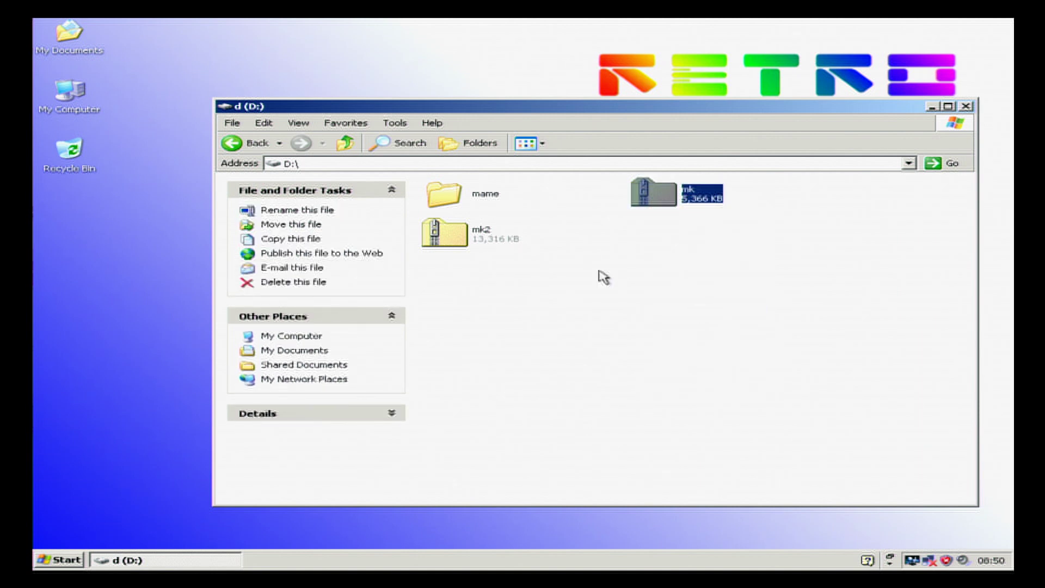
- Paste the copied archive into the C:\mame\roms folder
left_click(240, 143)
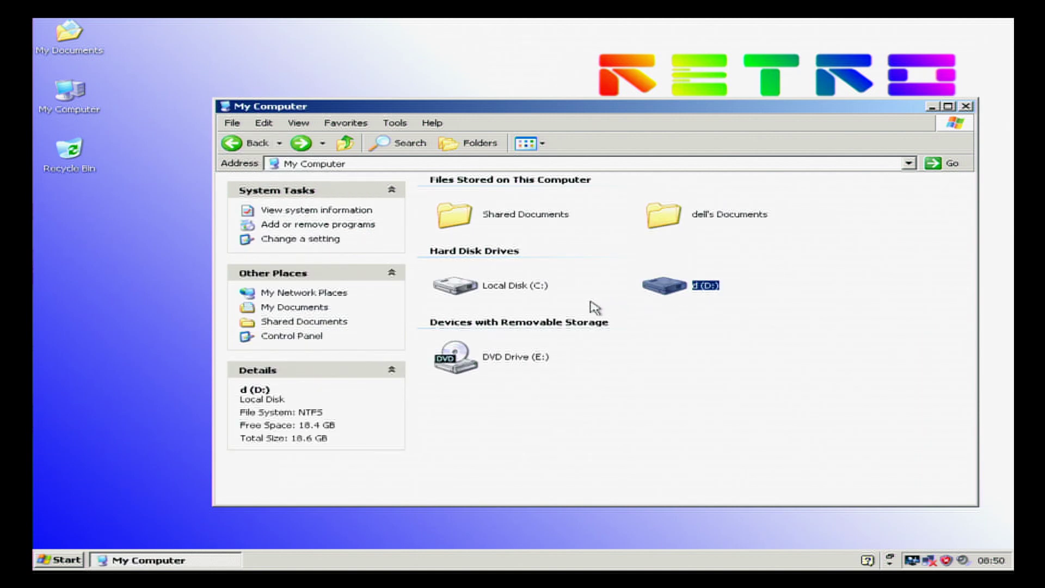
double_click(554, 297)
double_click(639, 240)
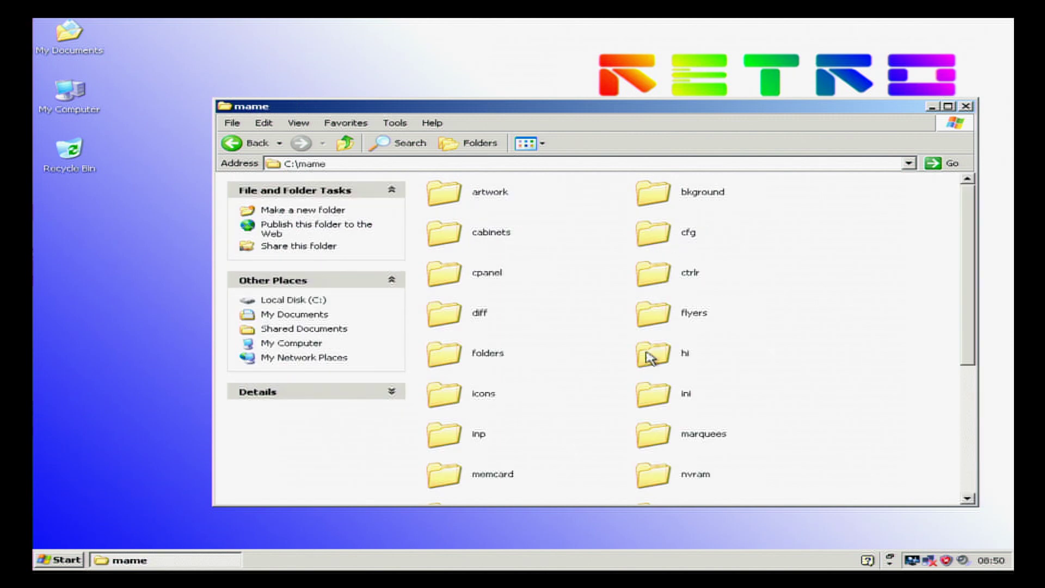
scroll(518, 457, "down", 5)
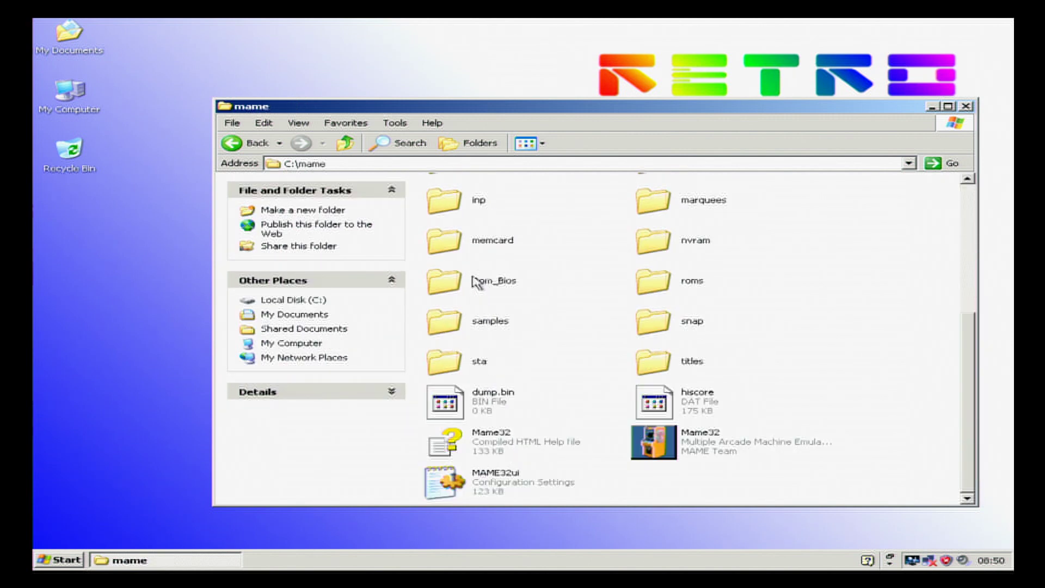
double_click(665, 297)
right_click(526, 328)
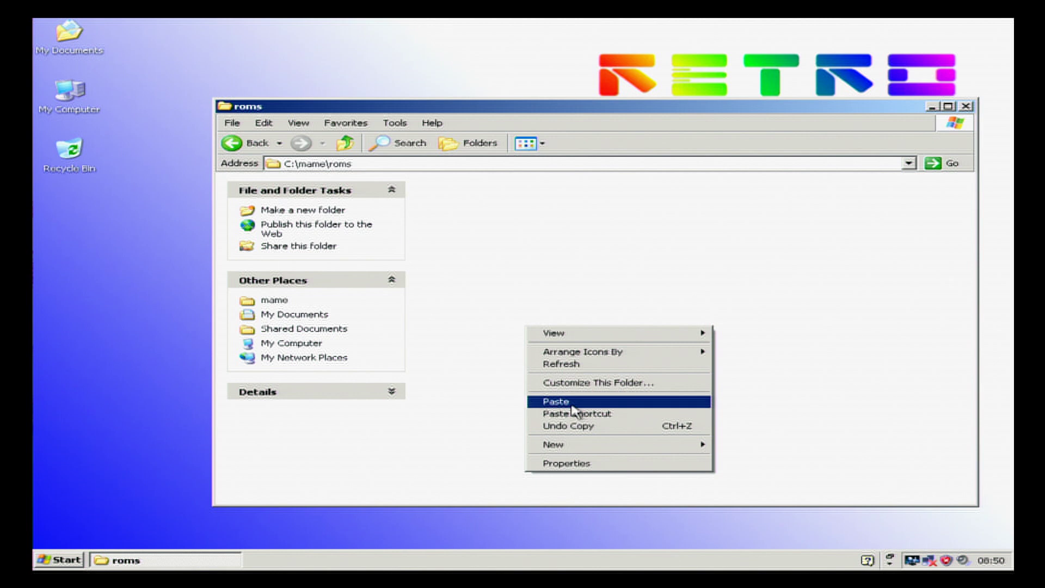
left_click(544, 401)
- Create a new text document named go.bat in the C:\mame folder
left_click(231, 142)
scroll(560, 383, "down", 3)
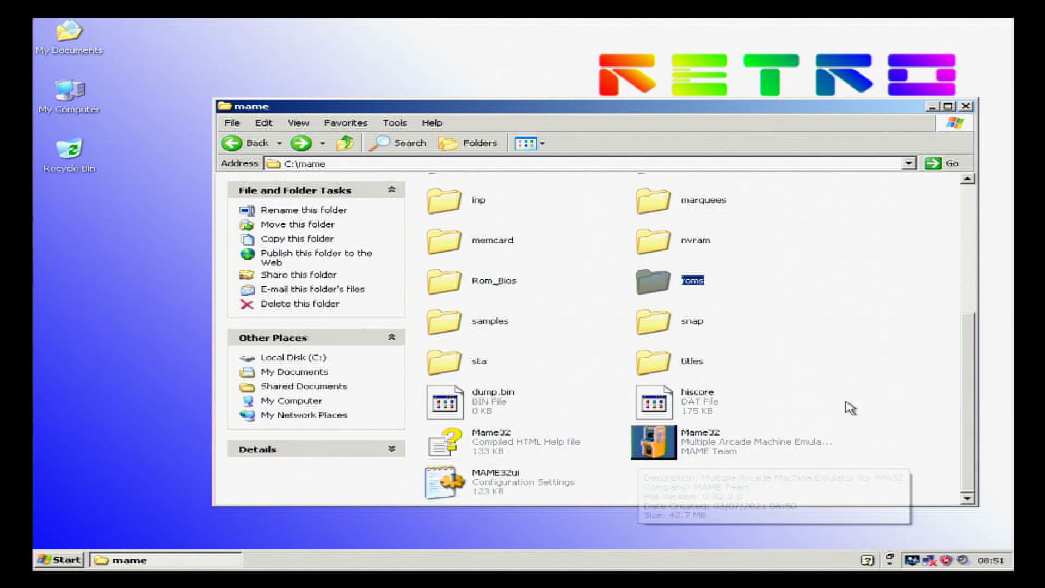
left_click(629, 502)
right_click(631, 503)
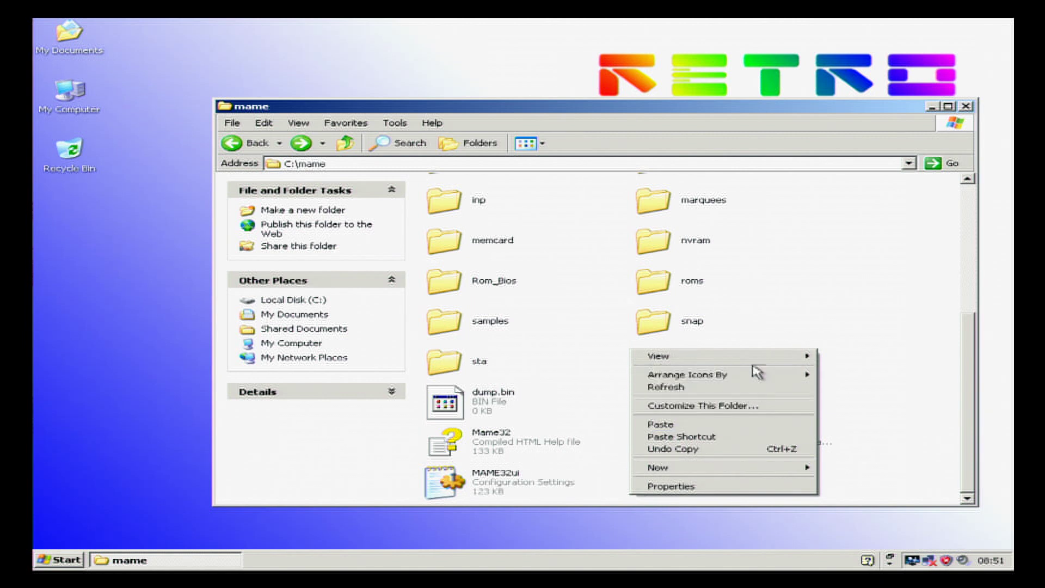
mouse_move(719, 468)
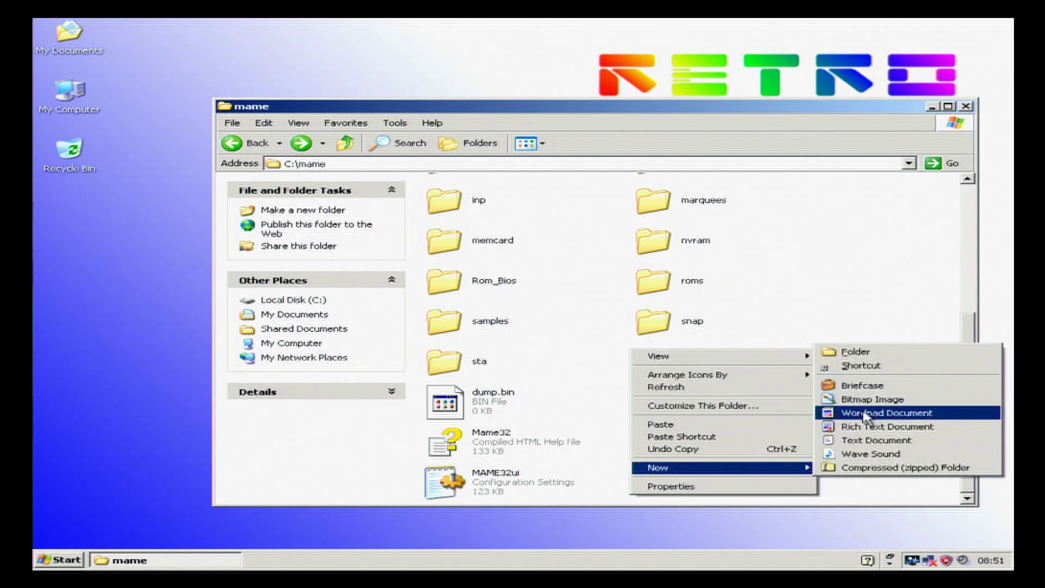
left_click(858, 440)
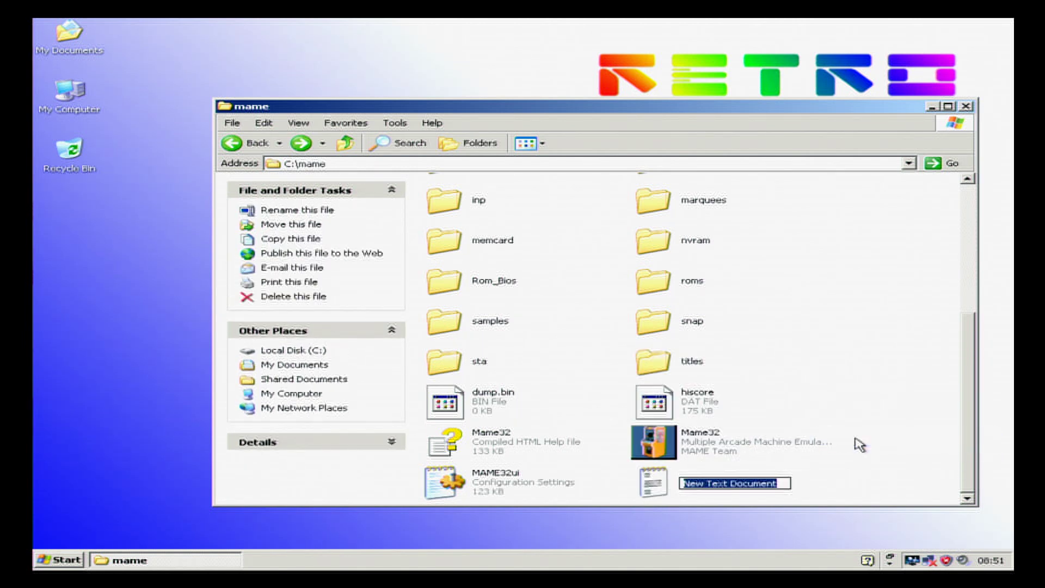
type("go.bat")
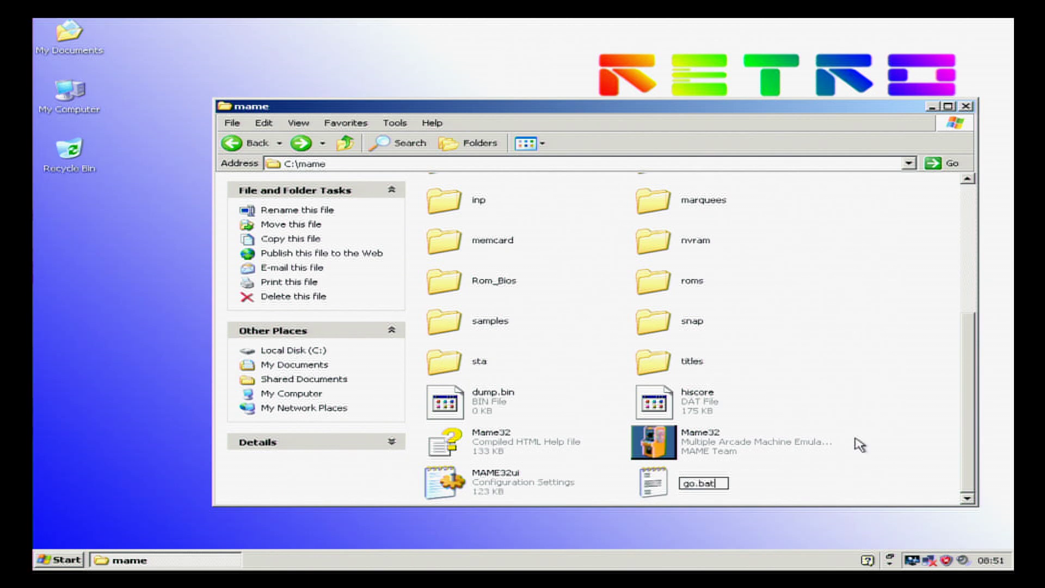
key("Return")
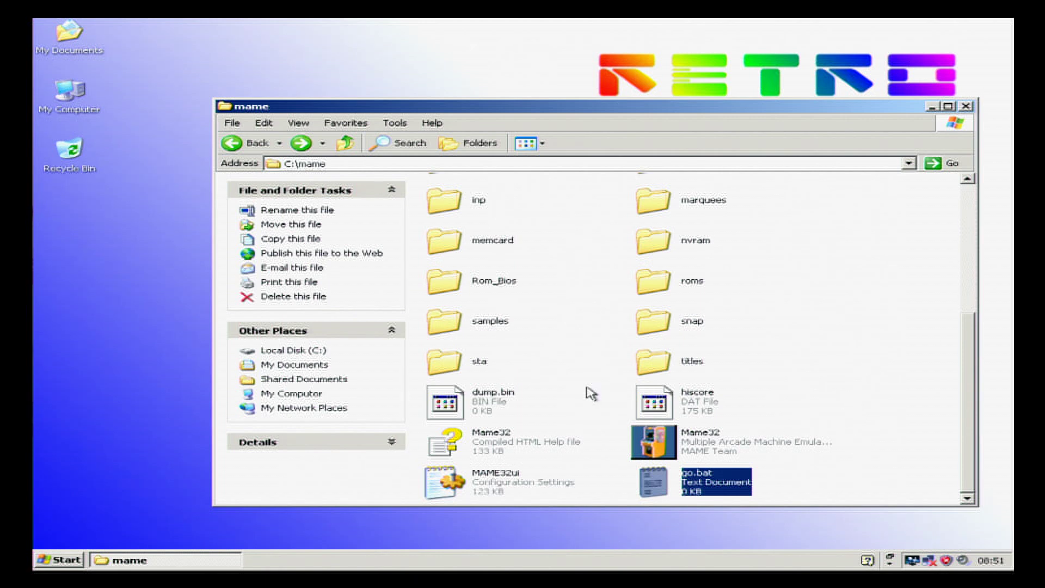
- Turn off hiding extensions for known file types in the folder options and apply the change
left_click(394, 124)
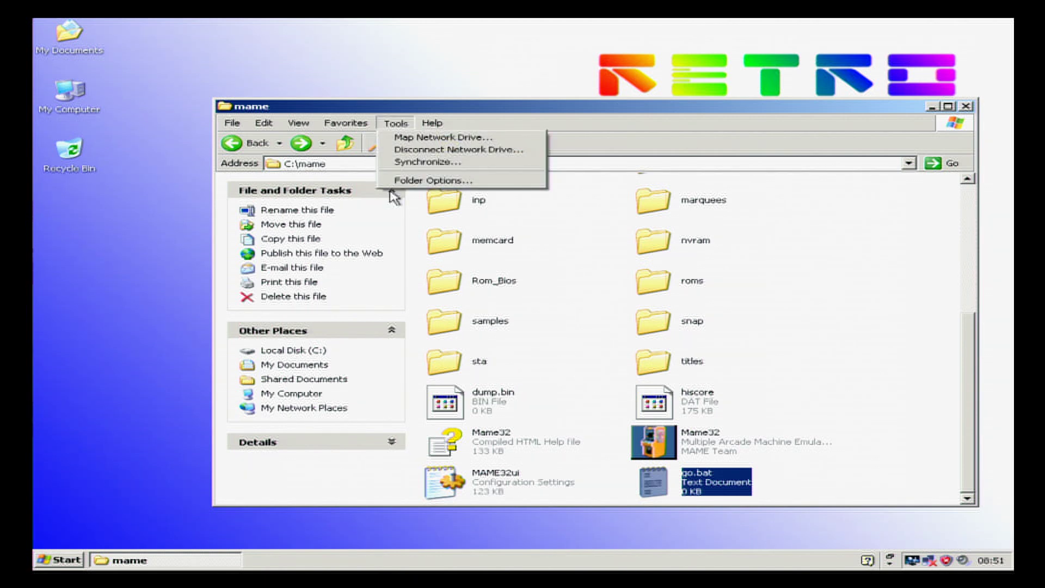
left_click(415, 181)
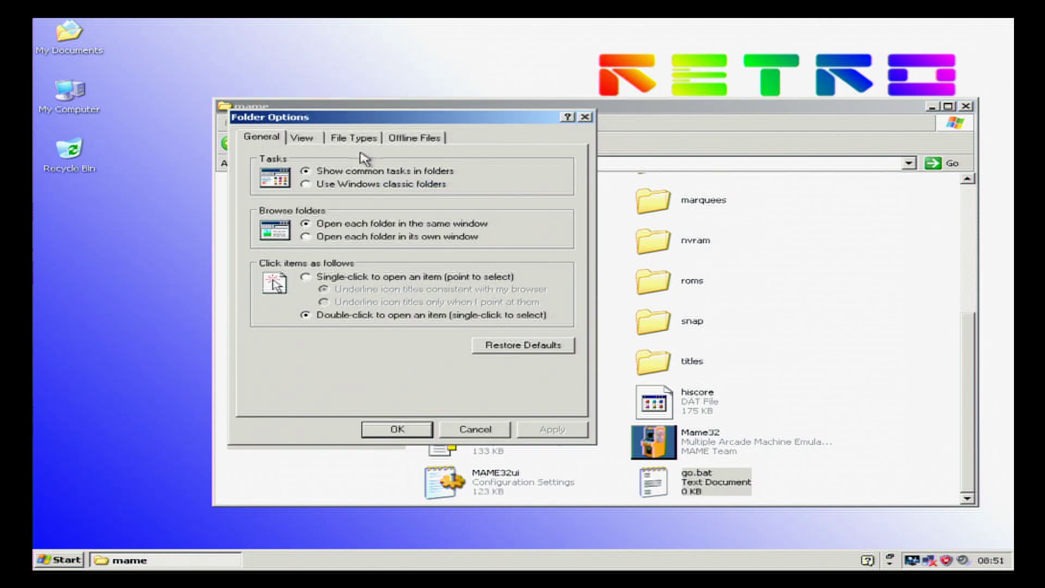
left_click(309, 140)
left_click(354, 372)
left_click(552, 429)
left_click(398, 433)
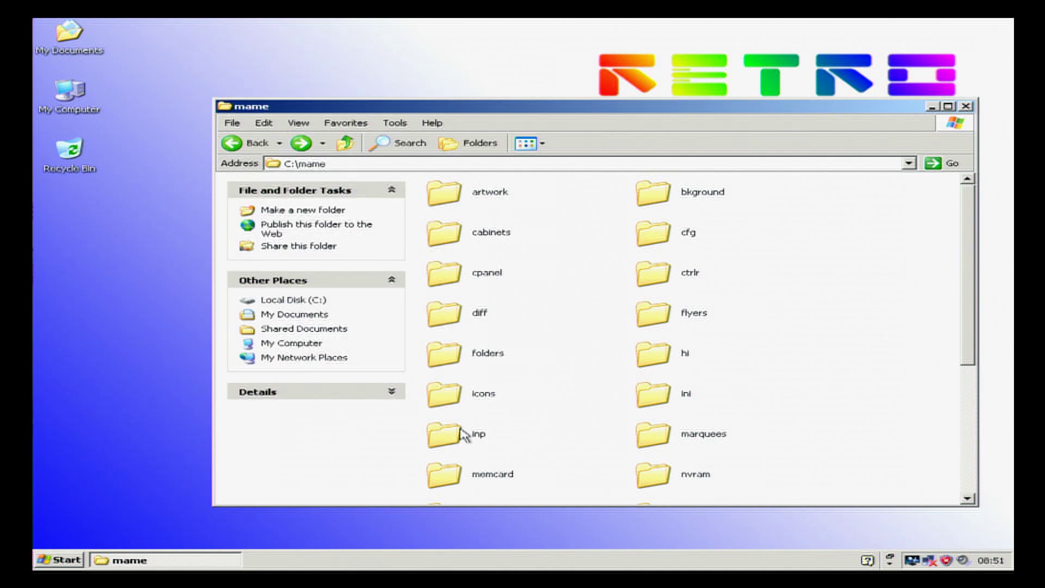
- Rename the new text document to go.bat without the text extension, accepting the extension change
scroll(551, 427, "down", 5)
right_click(709, 486)
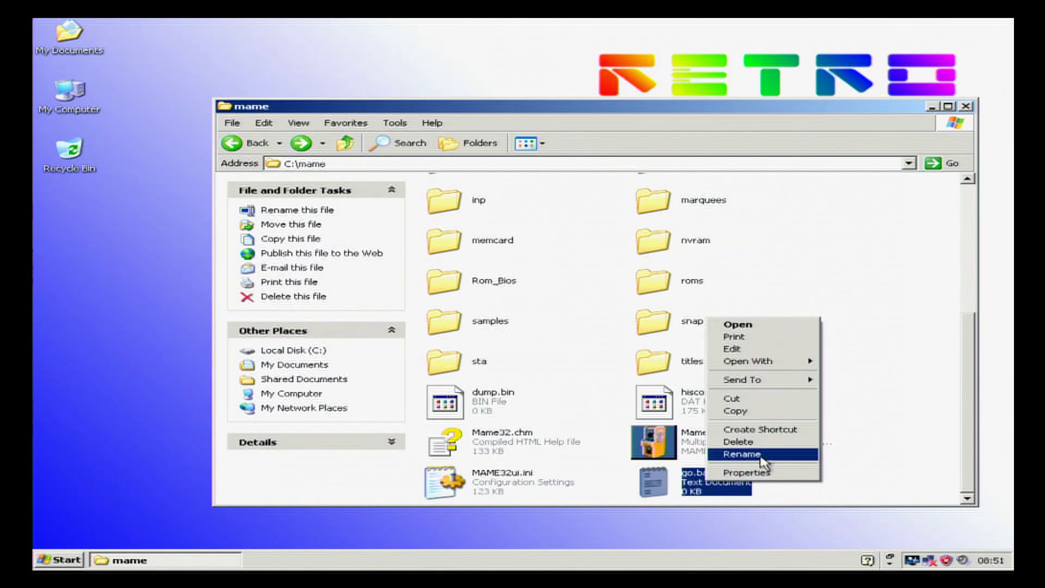
left_click(743, 454)
key("End")
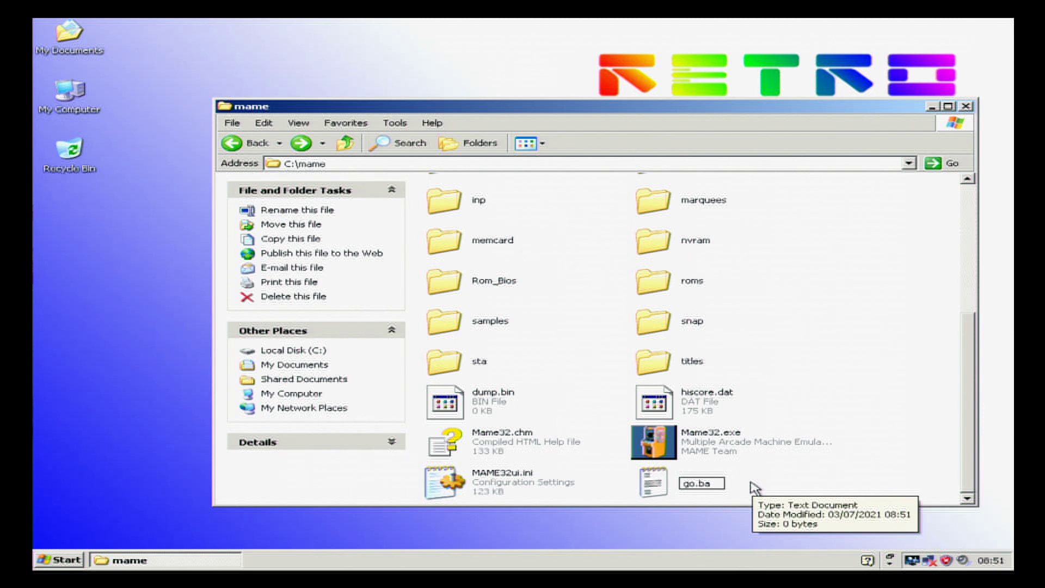
key("Return")
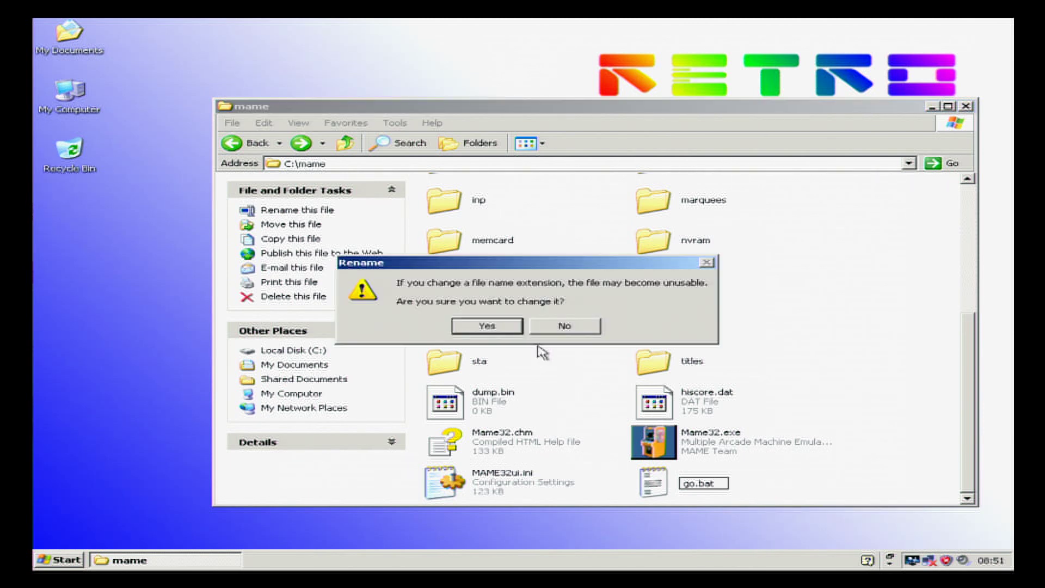
left_click(487, 325)
- Turn hiding extensions for known file types back on in the folder options and apply it
left_click(396, 123)
left_click(456, 180)
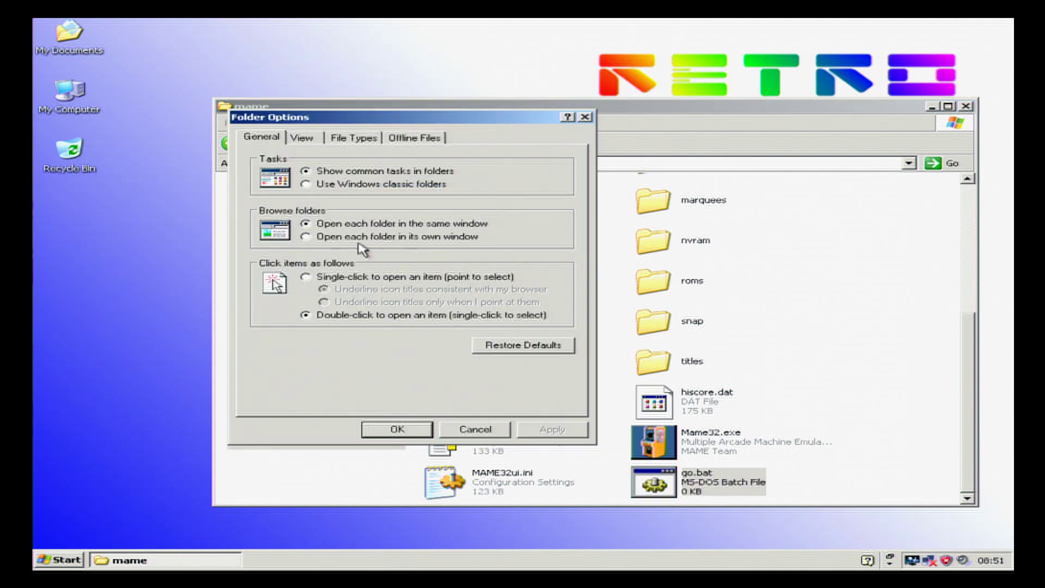
left_click(303, 138)
left_click(327, 373)
left_click(551, 428)
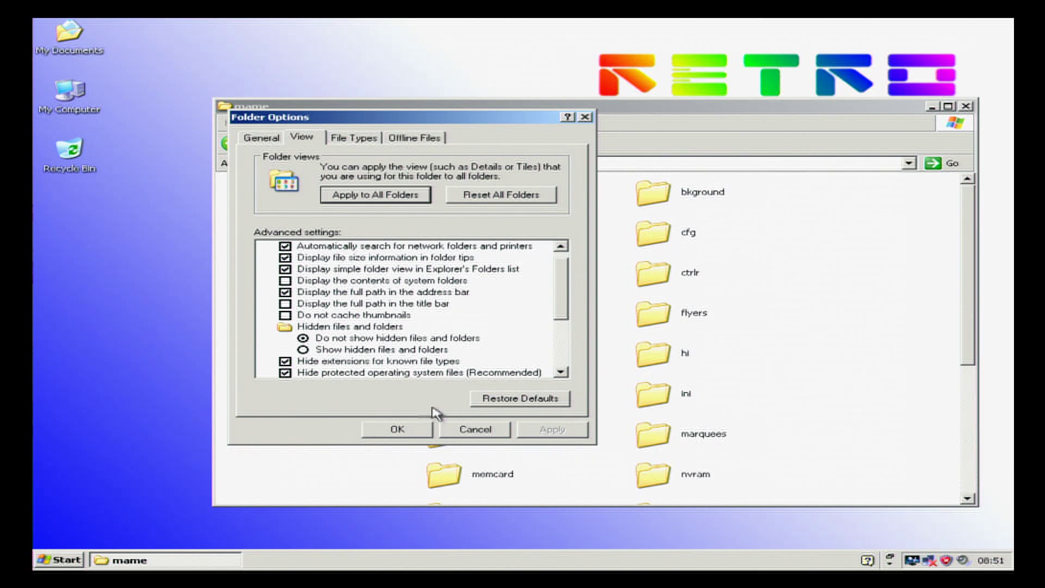
left_click(397, 429)
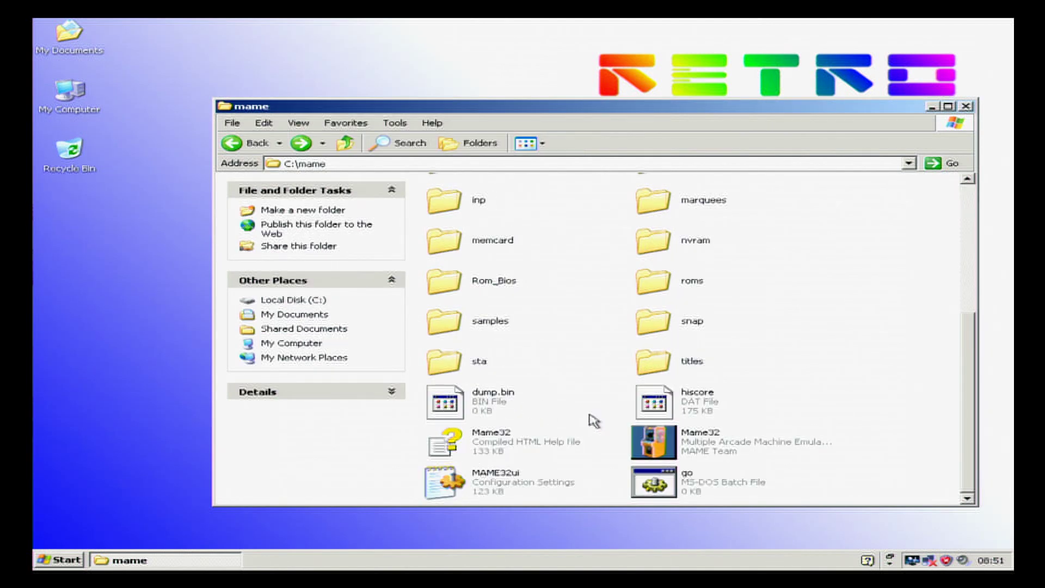
- Edit the go batch file in Notepad to contain "mame32 mk", save it and close the editor
right_click(675, 485)
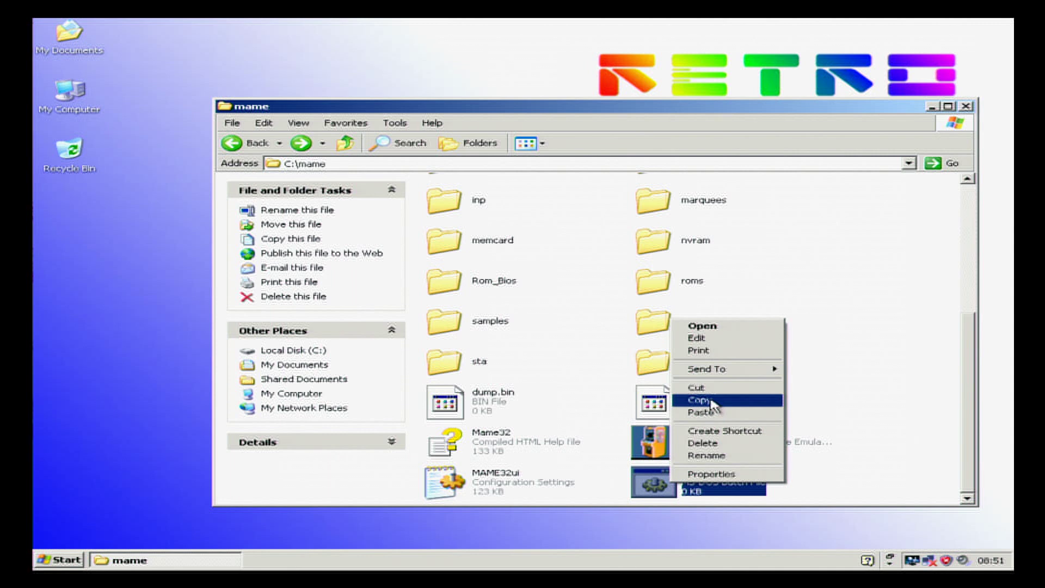
left_click(708, 339)
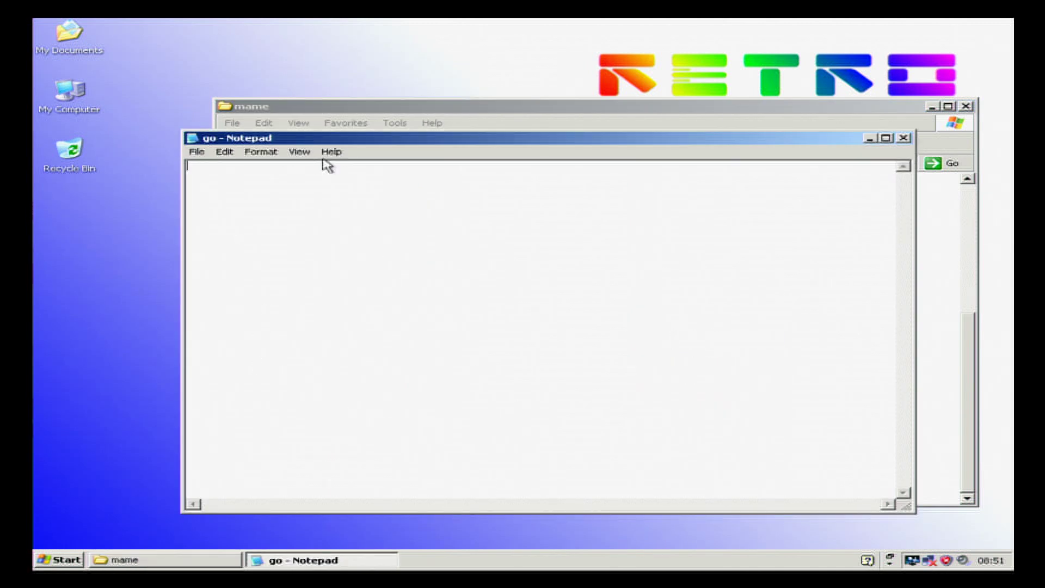
left_click_drag(352, 145, 409, 430)
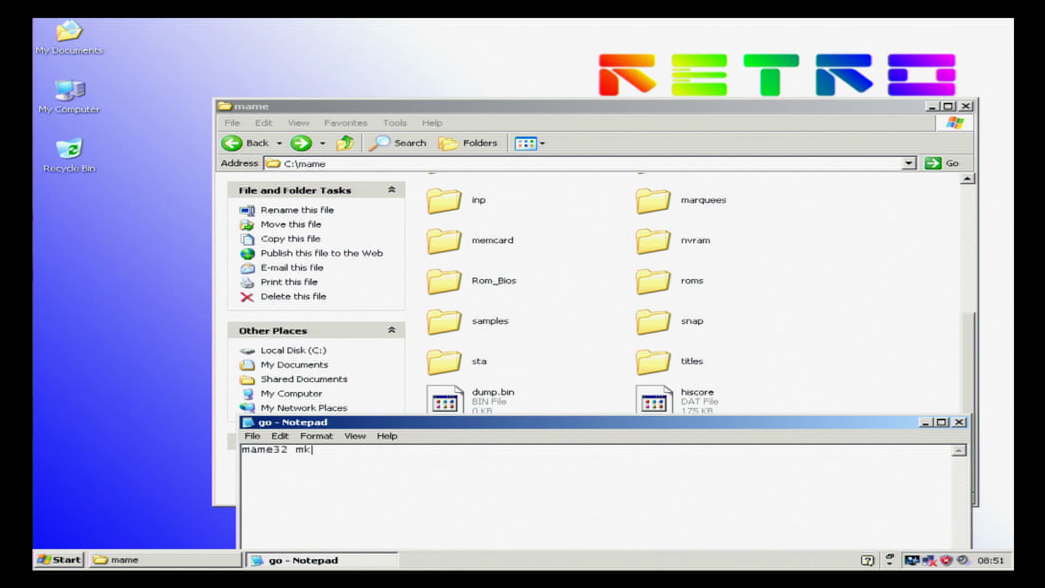
left_click(252, 436)
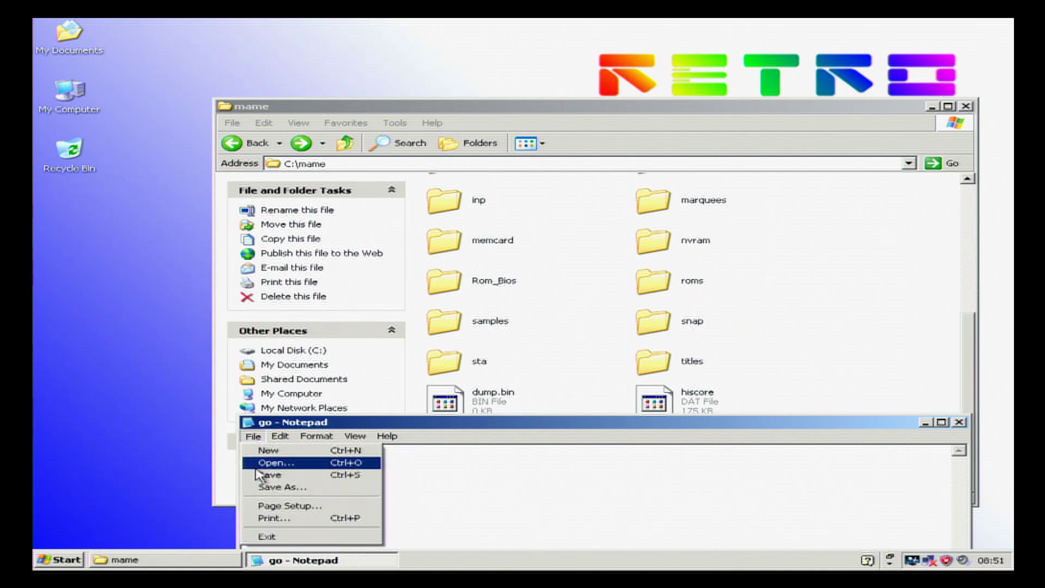
left_click(259, 475)
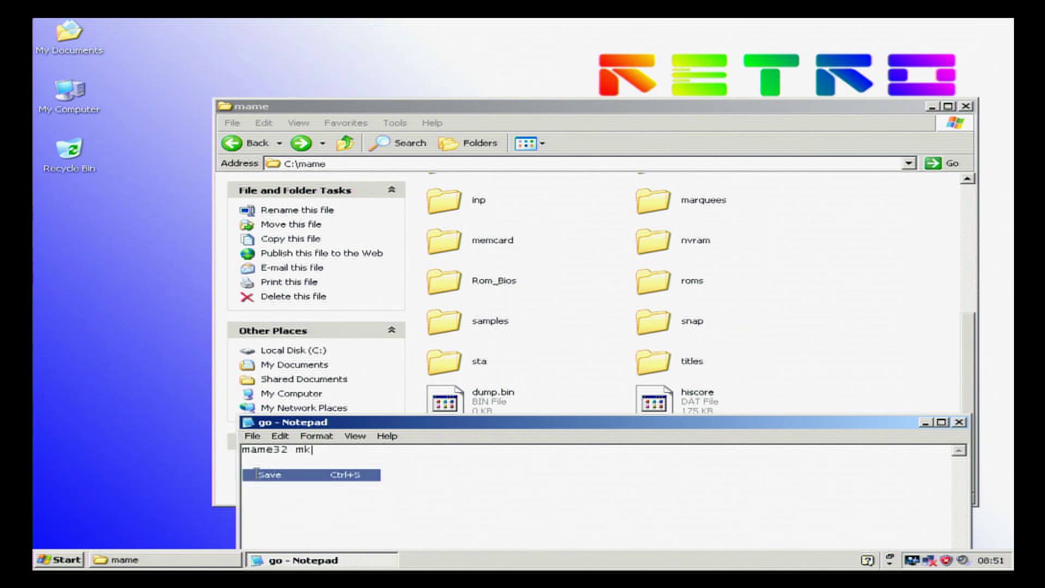
left_click(256, 436)
left_click(250, 539)
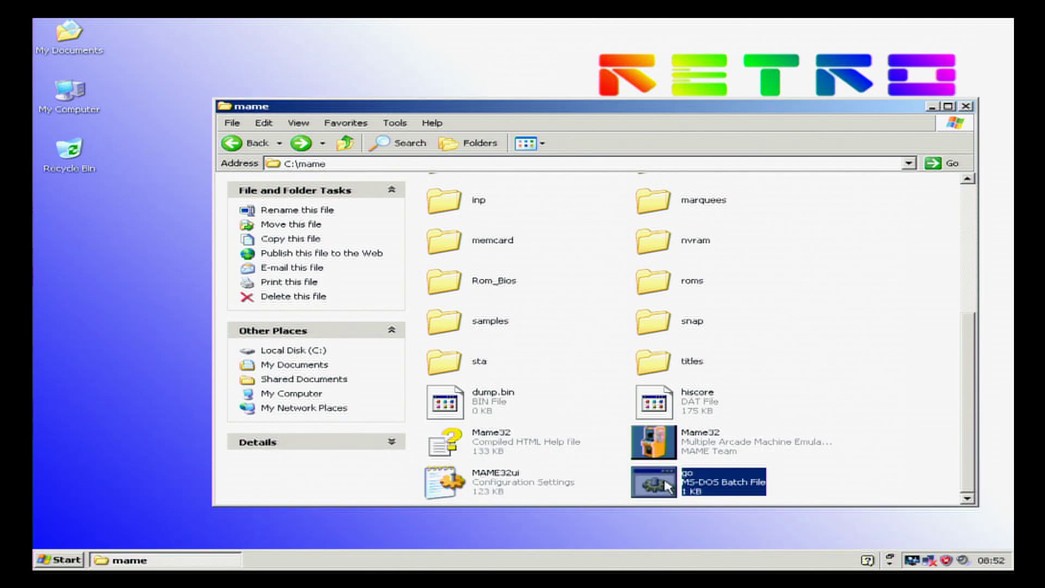
- Launch Mame32 from the mame folder and delete the existing ROMs path in its directory settings
double_click(658, 453)
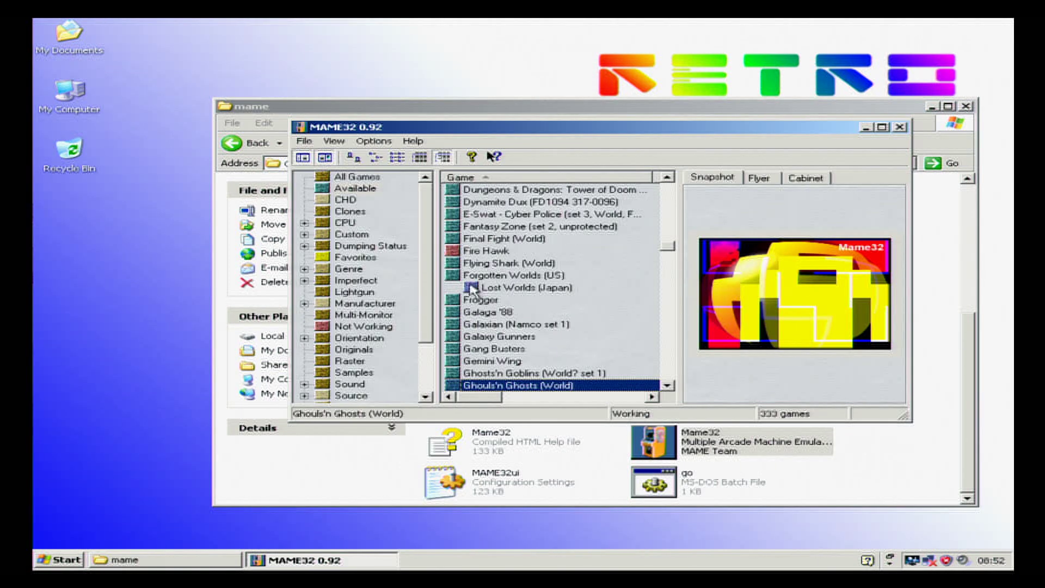
left_click(366, 145)
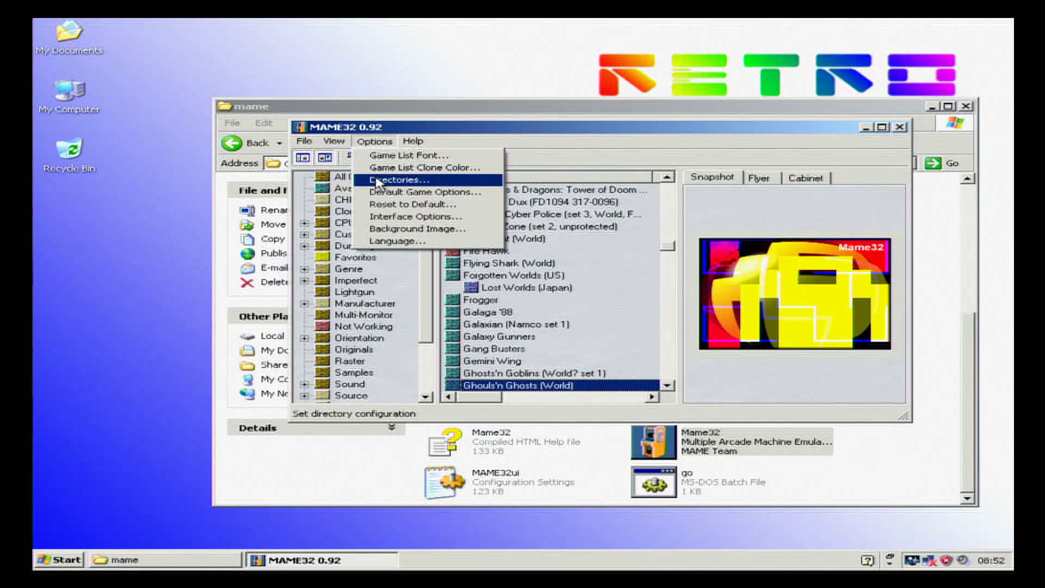
left_click(392, 179)
left_click(512, 232)
left_click(572, 272)
- Insert C:\mame\roms as the ROMs directory and confirm the directory settings
left_click(580, 252)
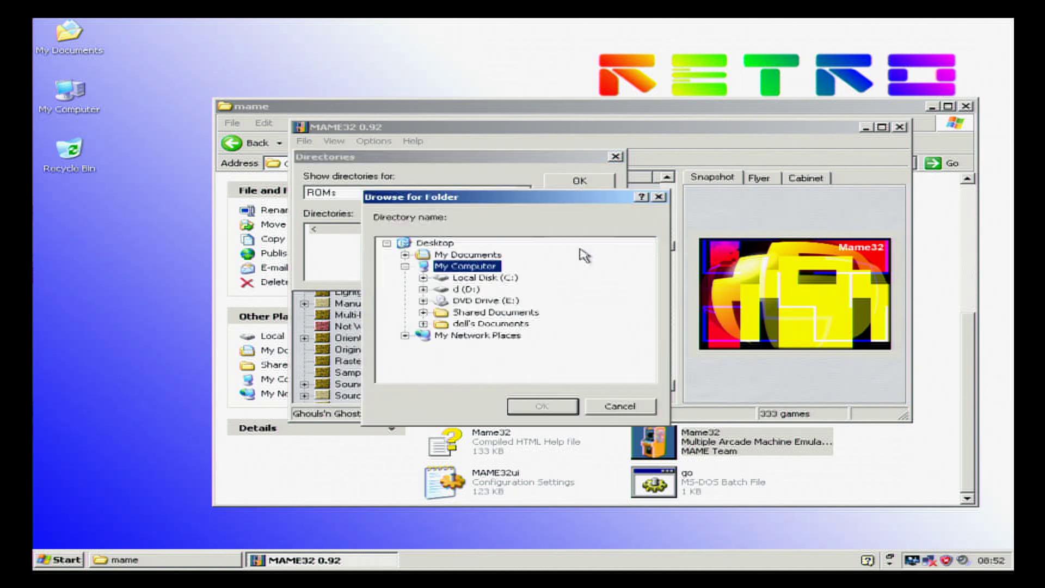
double_click(479, 278)
double_click(487, 301)
scroll(498, 327, "down", 3)
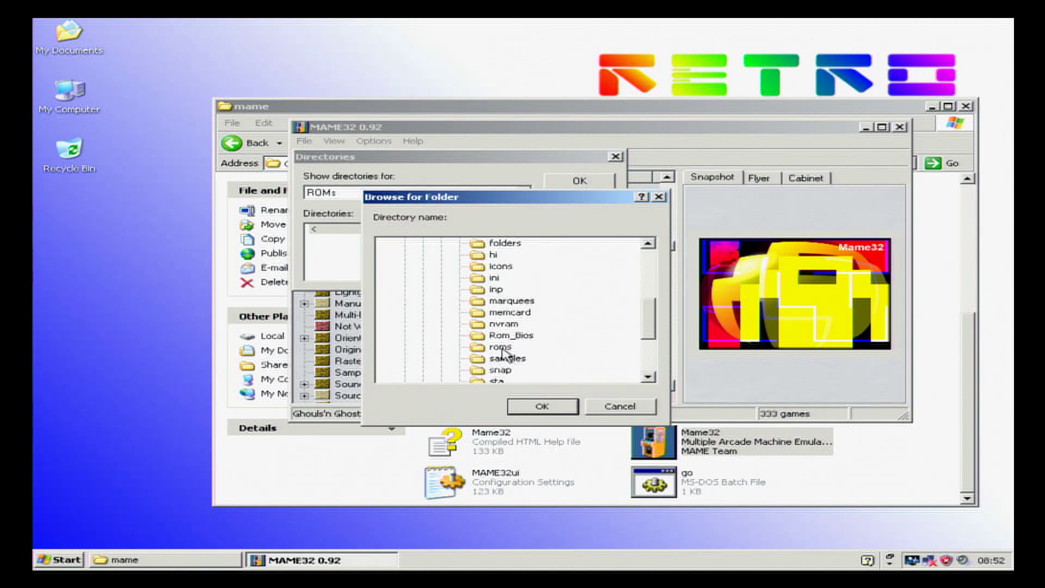
left_click(501, 348)
left_click(541, 406)
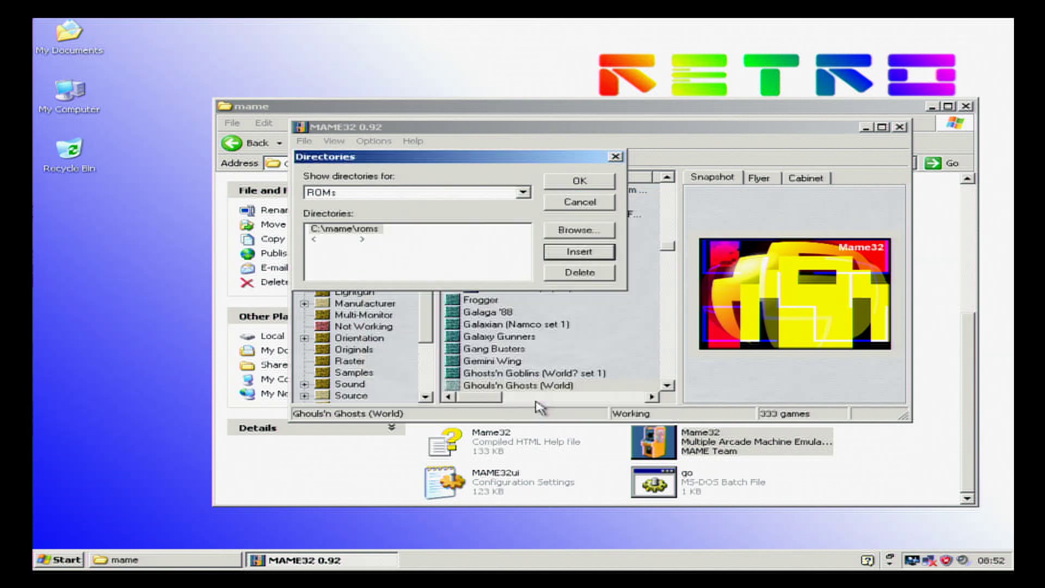
left_click(580, 182)
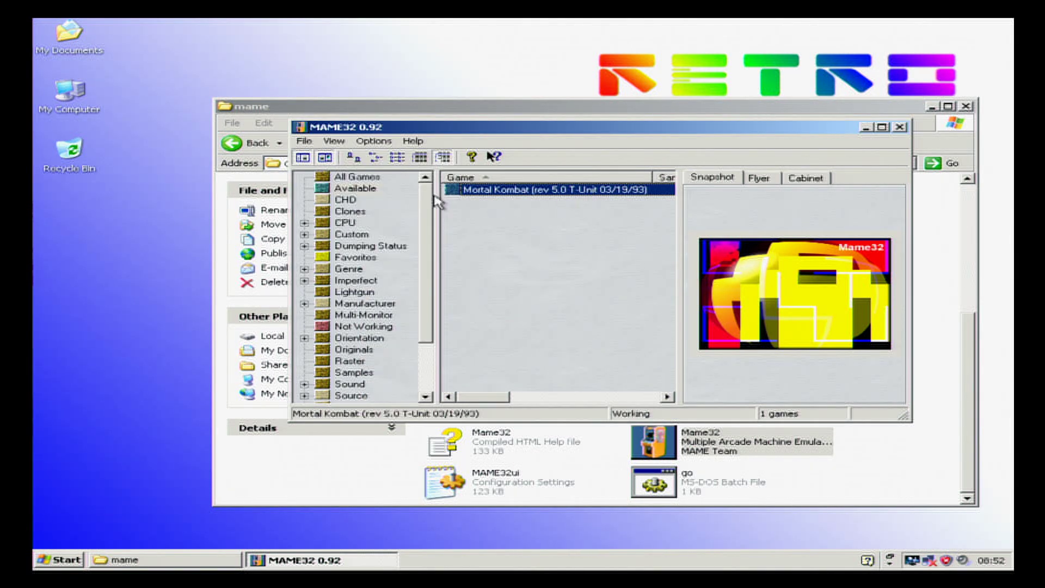
- Review the Mortal Kombat game's general, advanced, display and miscellaneous properties, including the skip disclaimer and skip game info options
right_click(464, 192)
left_click(495, 344)
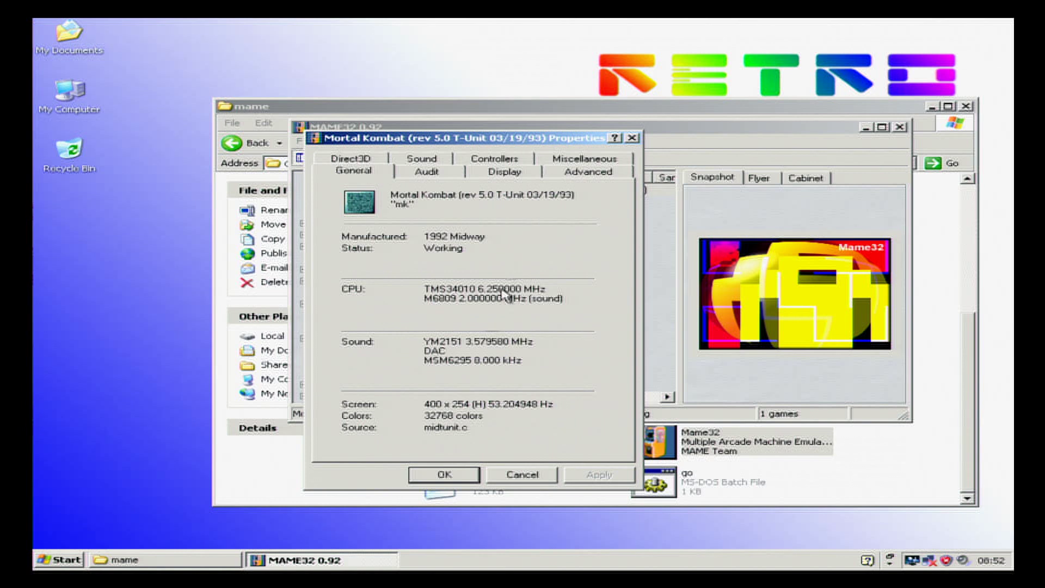
left_click(596, 173)
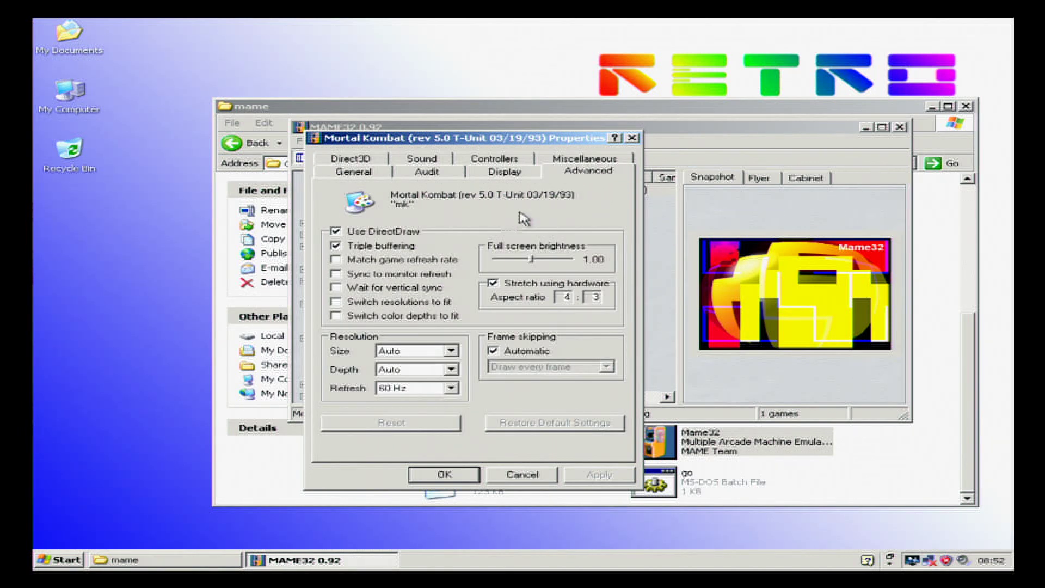
left_click(495, 173)
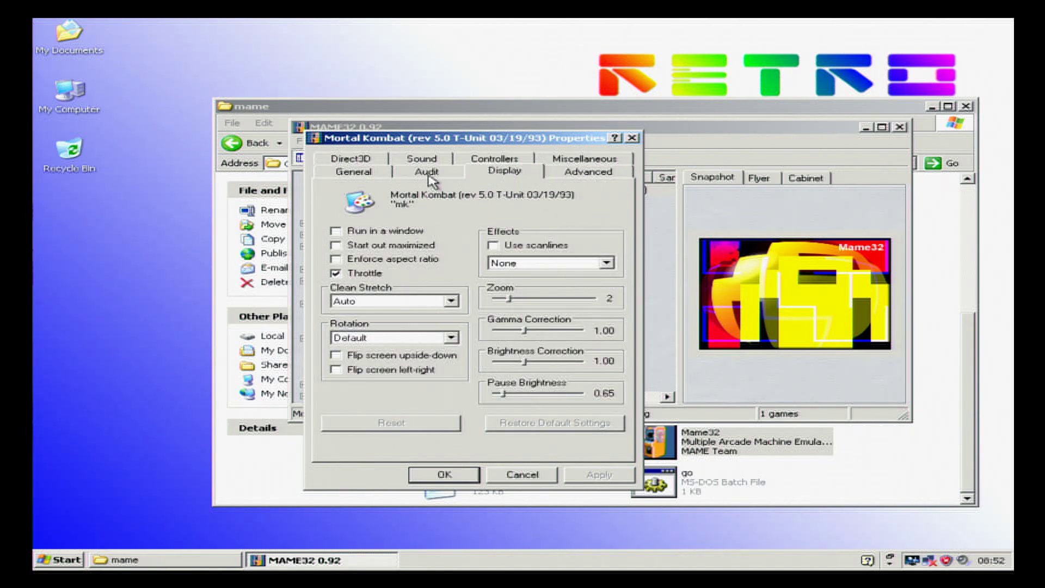
left_click(372, 173)
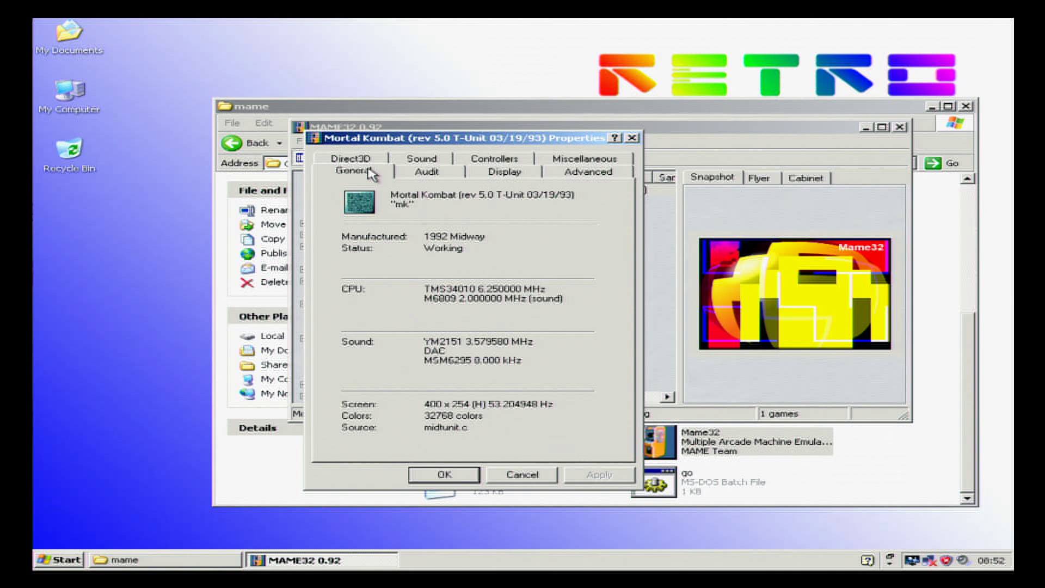
left_click(600, 159)
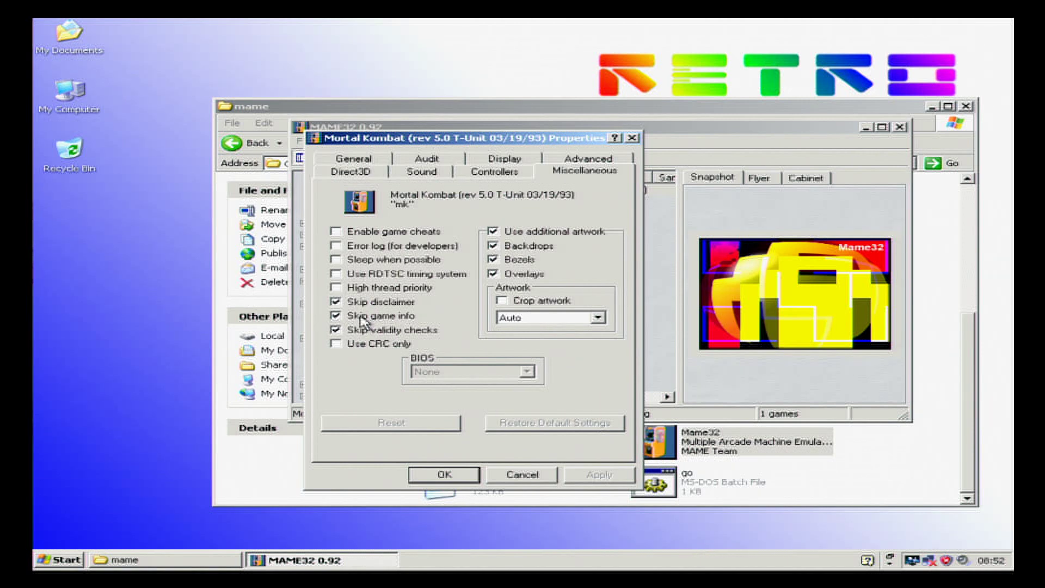
left_click(436, 474)
- Exit MAME32 and test the go batch file by starting and quitting a one-player Mortal Kombat game
left_click(305, 142)
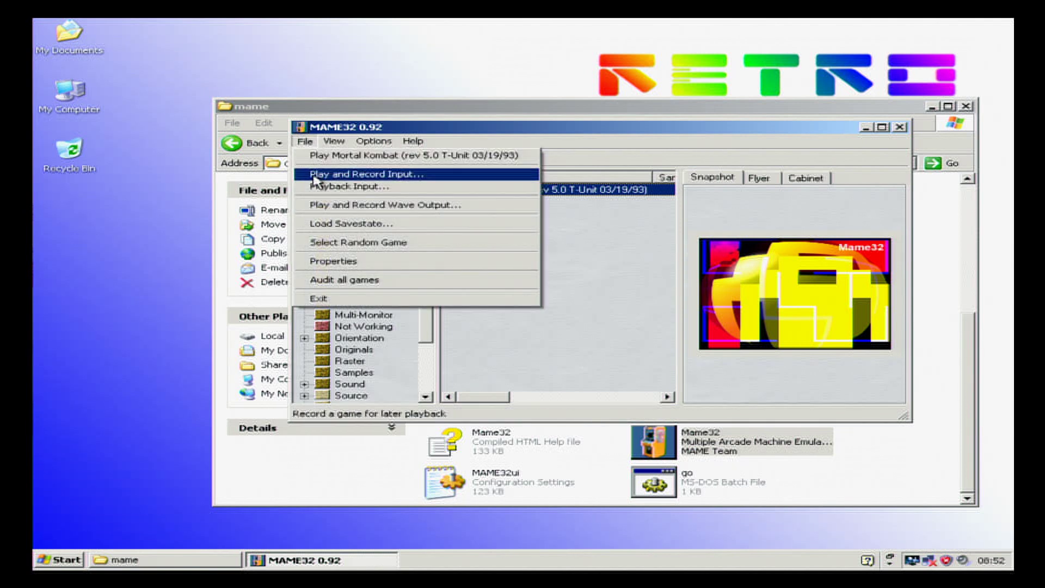
left_click(333, 298)
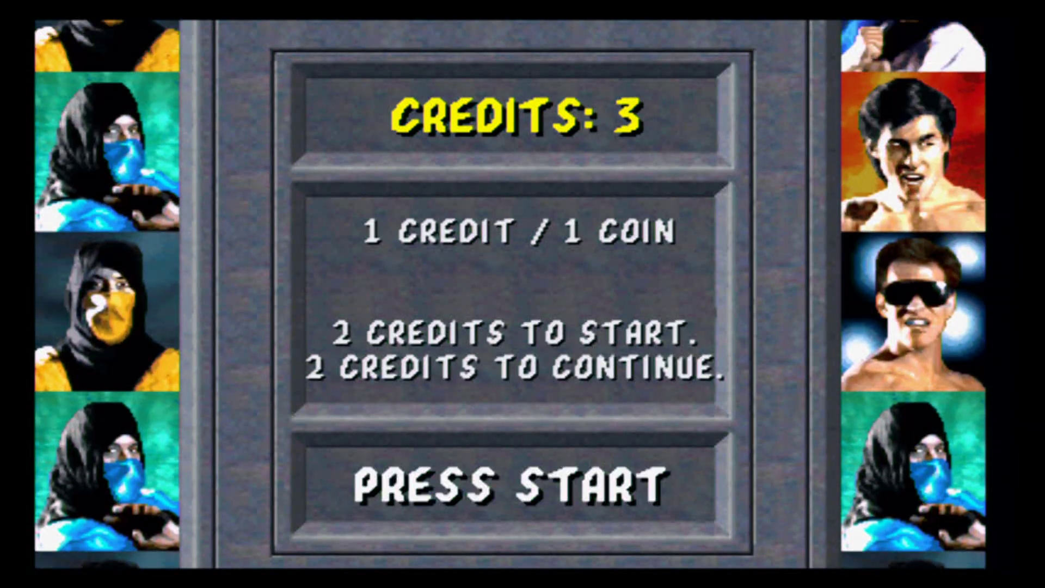
key("1")
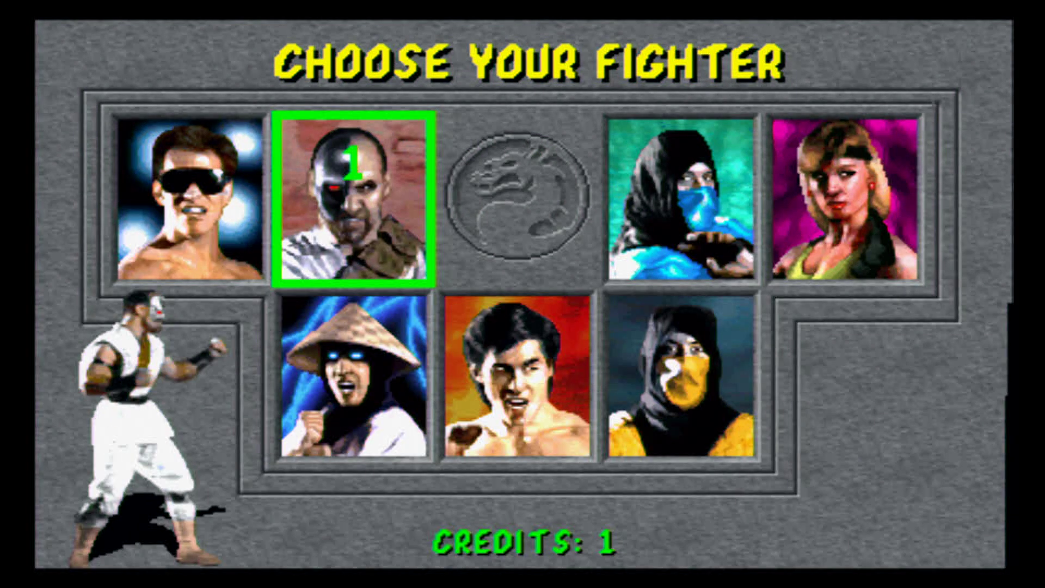
key("Escape")
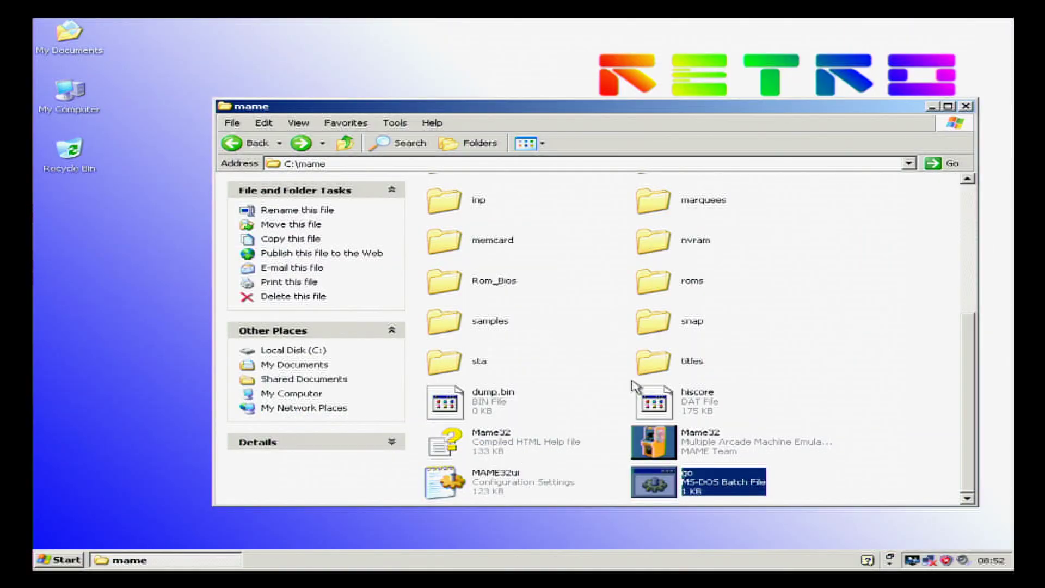
- Copy the go batch file and open the Startup folder for all users
right_click(638, 486)
left_click(686, 408)
left_click(66, 561)
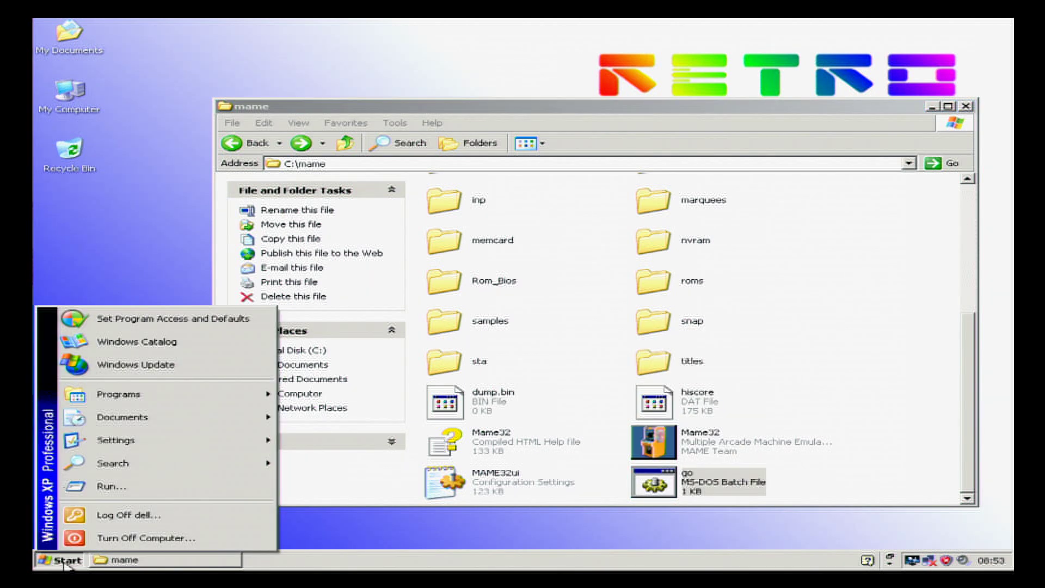
mouse_move(190, 389)
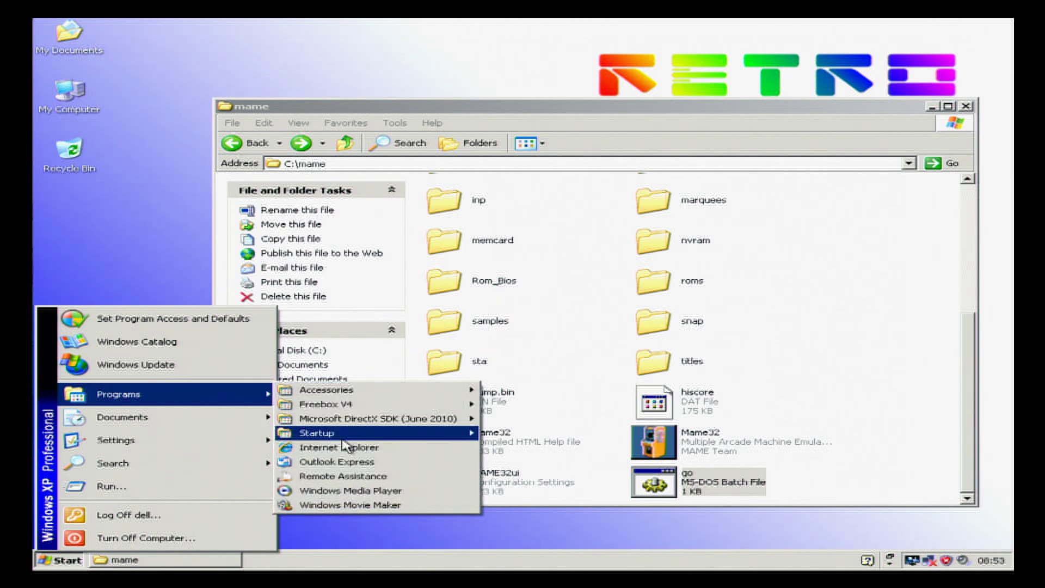
mouse_move(408, 436)
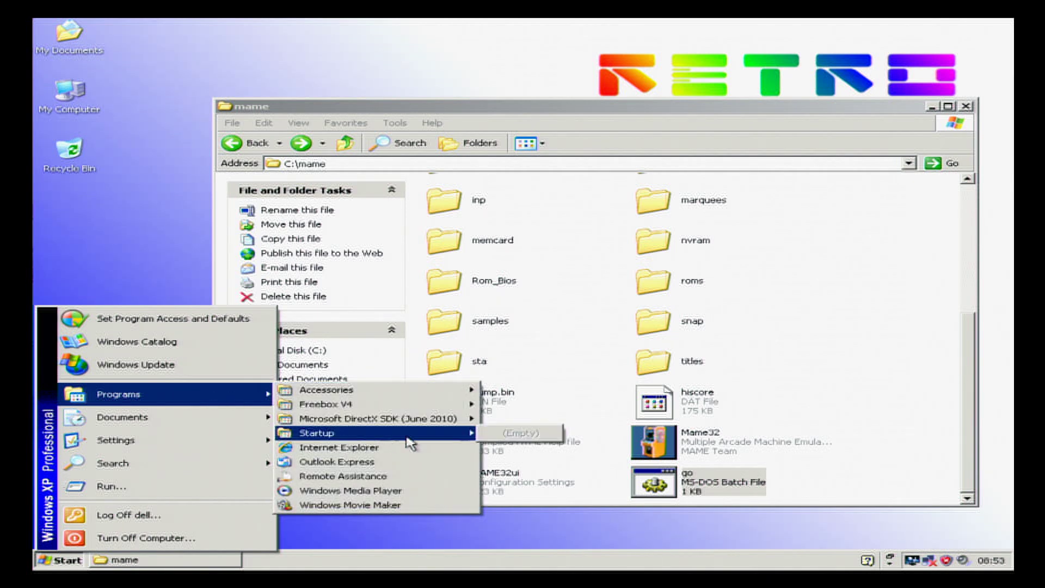
right_click(436, 433)
left_click(515, 476)
- Paste the go batch file as a shortcut into the Startup folder and close both folder windows
right_click(392, 294)
left_click(440, 379)
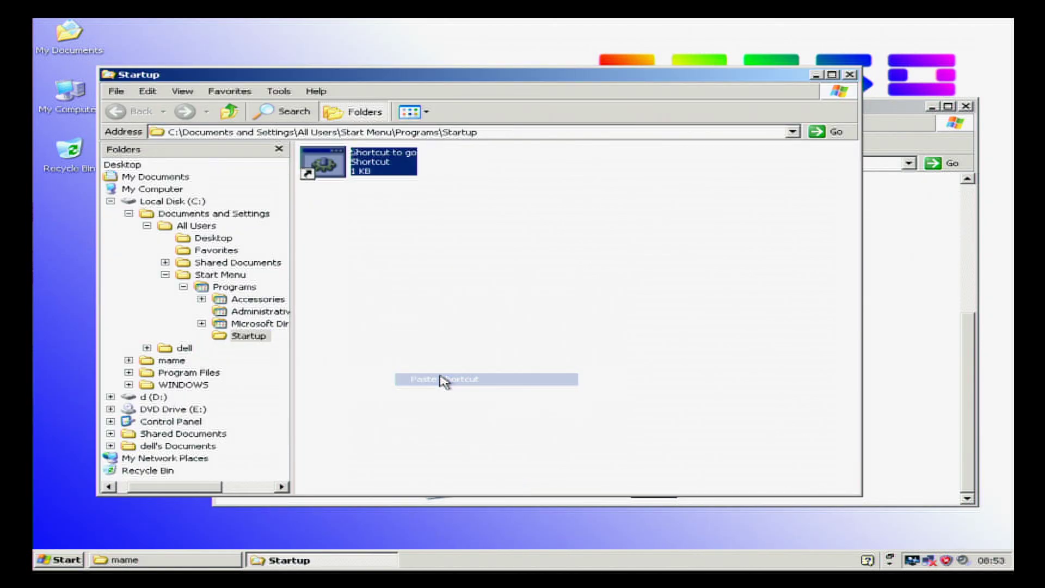
left_click(495, 362)
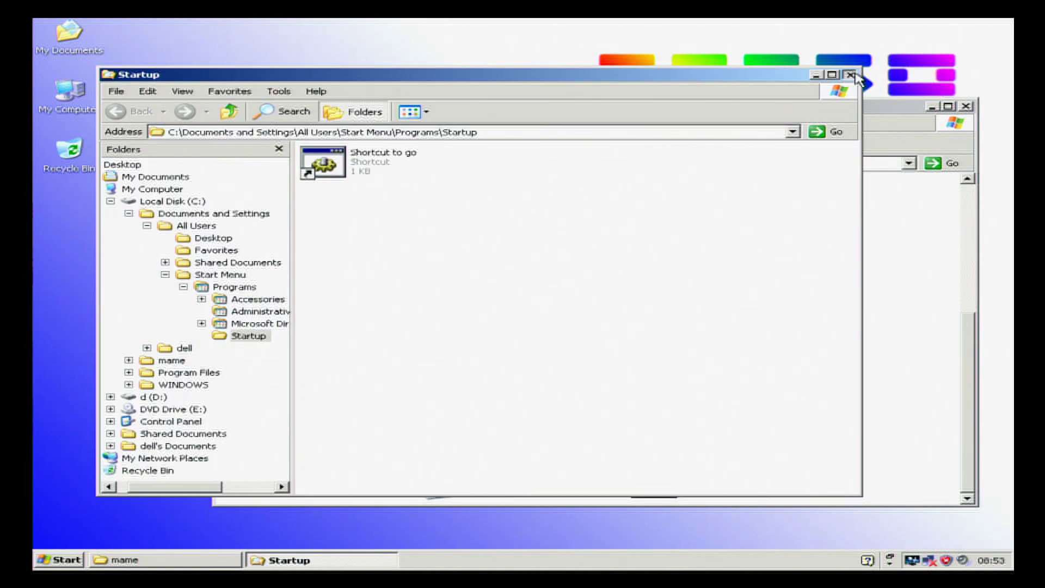
left_click(849, 74)
left_click(966, 106)
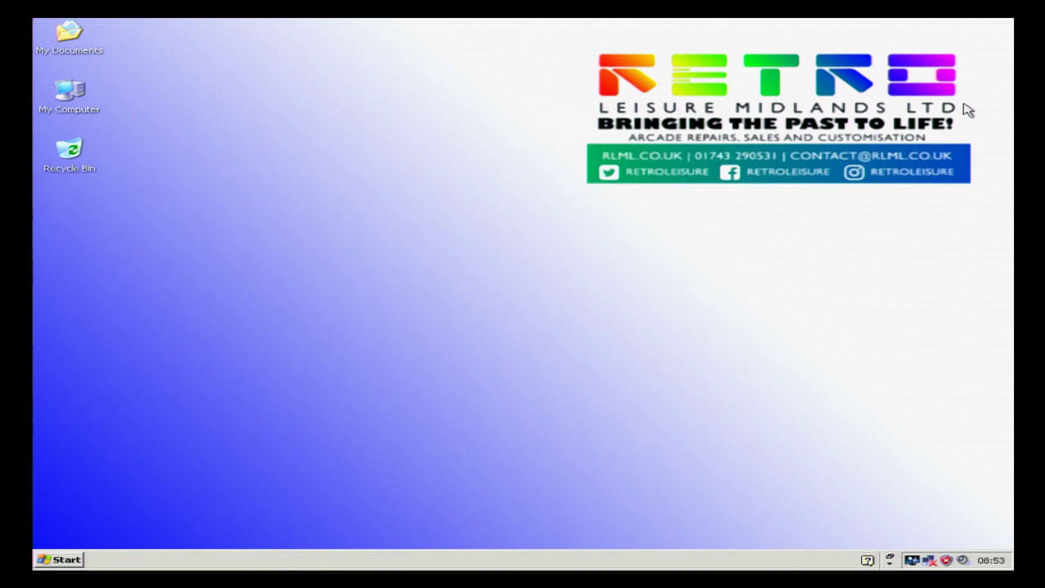
- Restart the computer
left_click(51, 566)
left_click(122, 551)
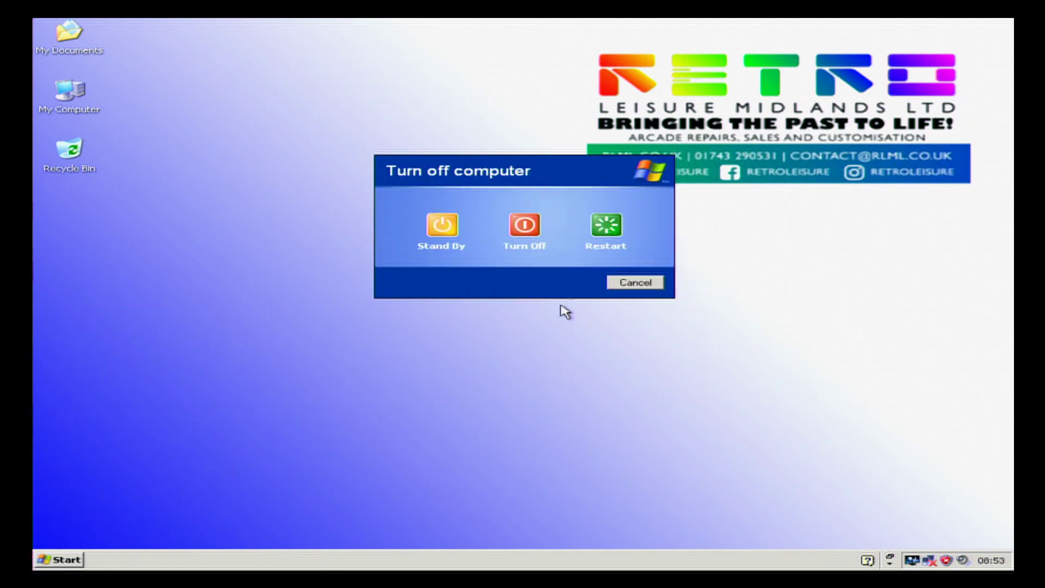
left_click(622, 241)
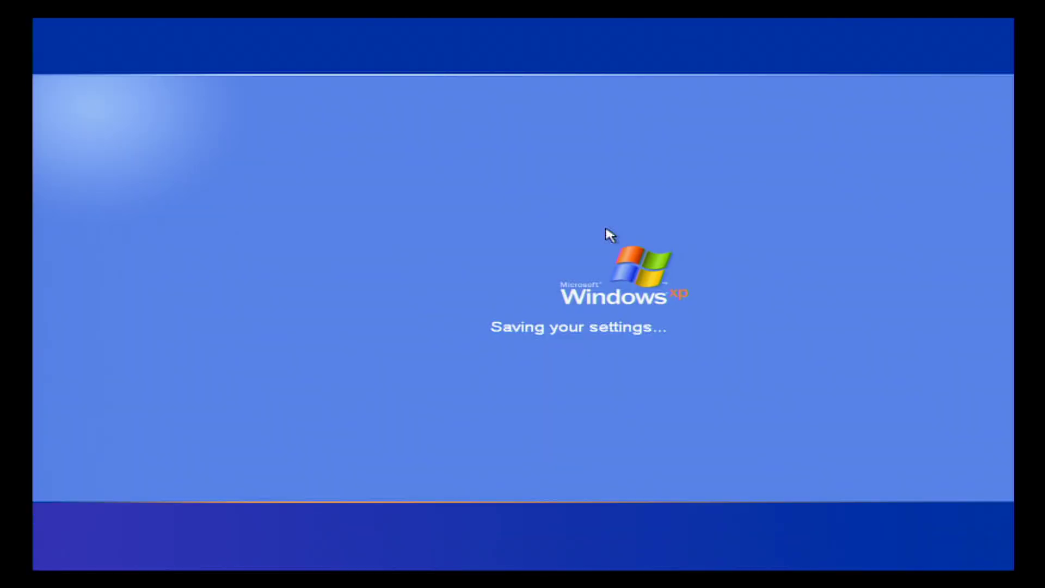